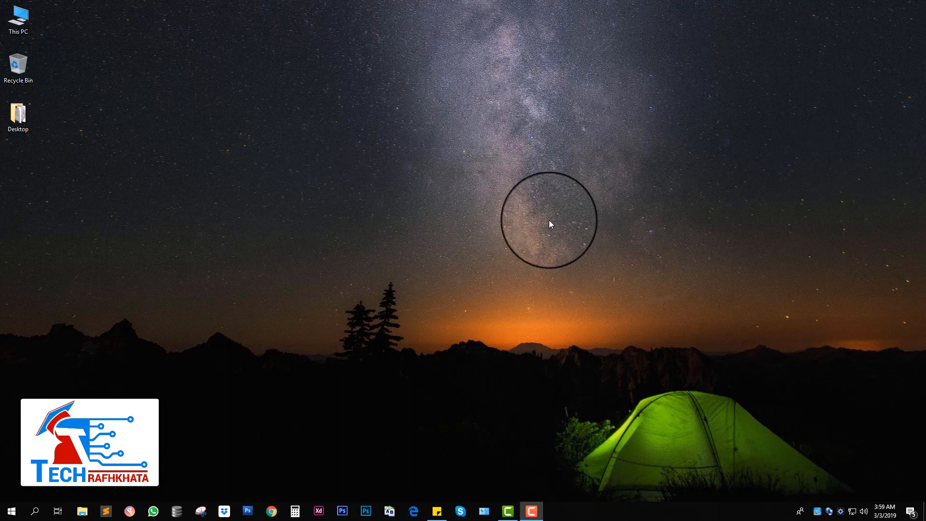
Search for "any desk" in Chrome and save the Windows installer AnyDesk.exe from anydesk.com to the Desktop
left_click(279, 510)
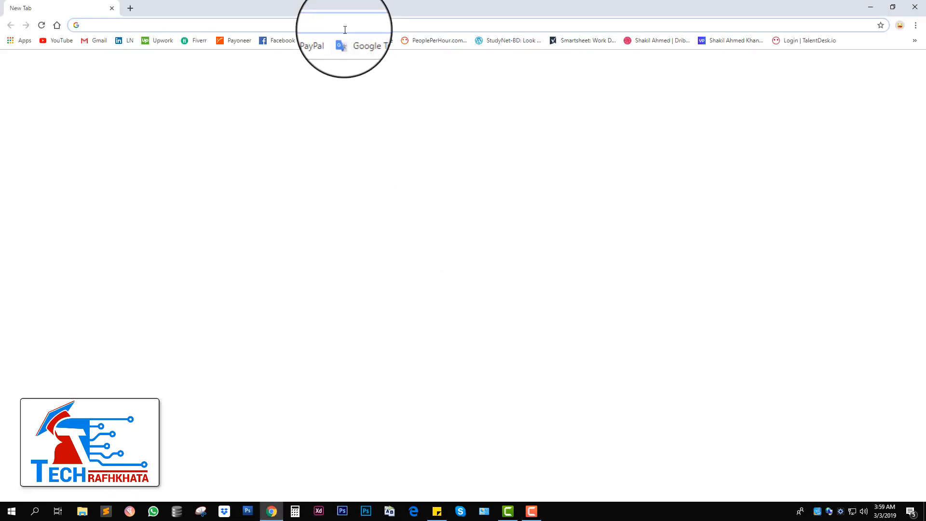
type("any des")
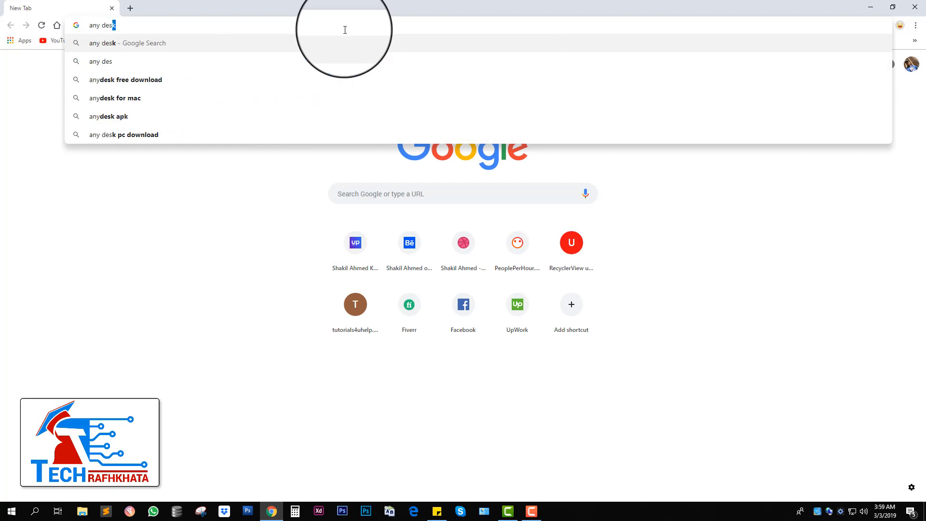
key("Return")
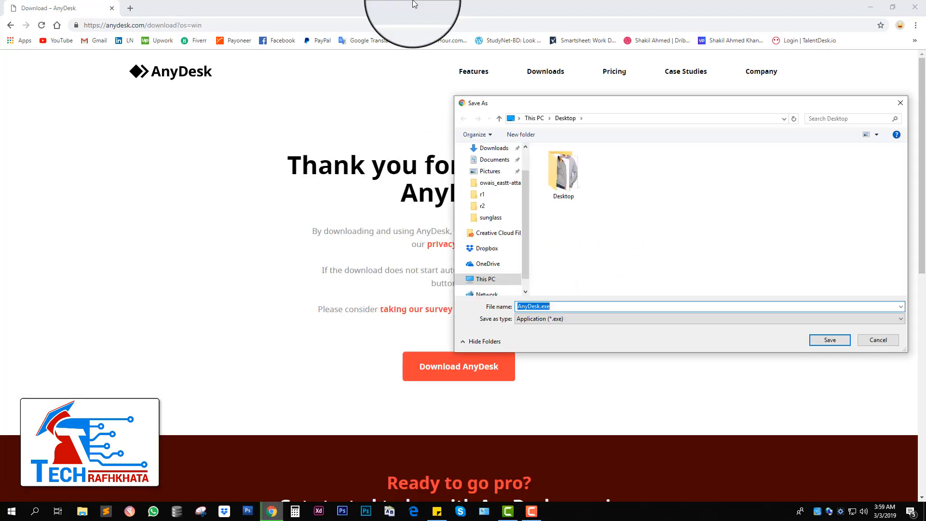
left_click(833, 340)
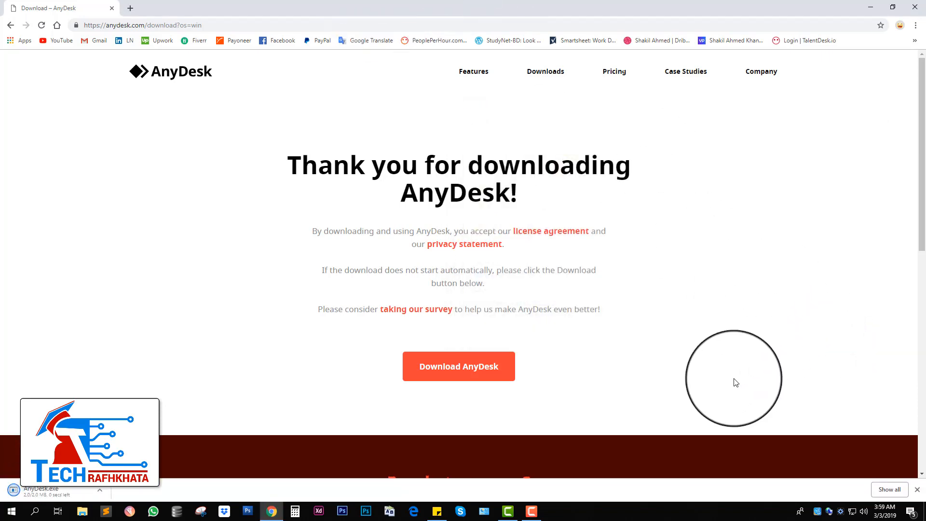
left_click(870, 4)
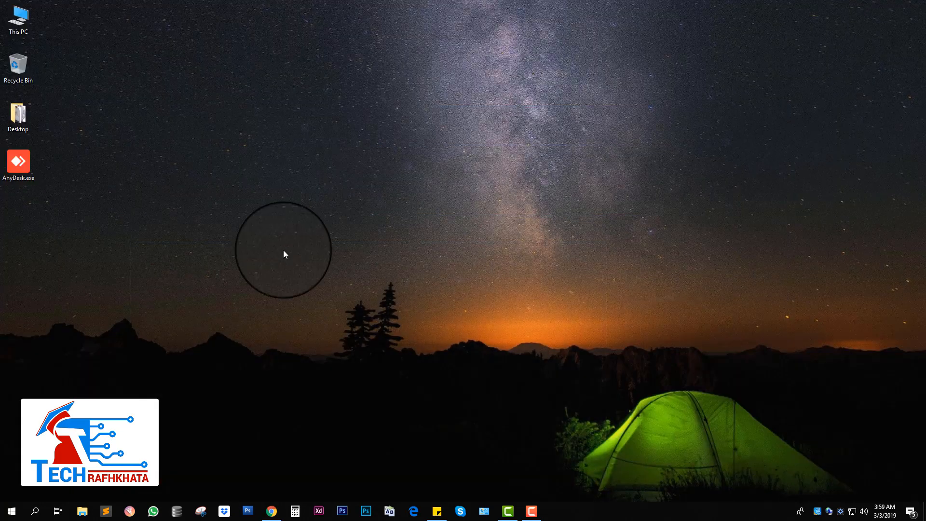
Launch AnyDesk.exe from the desktop and install it on this computer with the default path, shortcut and automatic update options
double_click(22, 162)
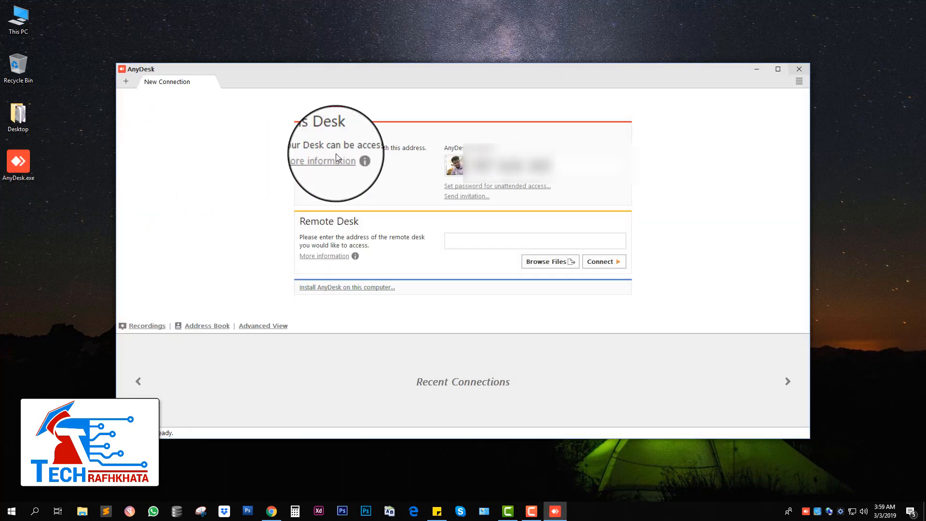
left_click_drag(407, 73, 427, 65)
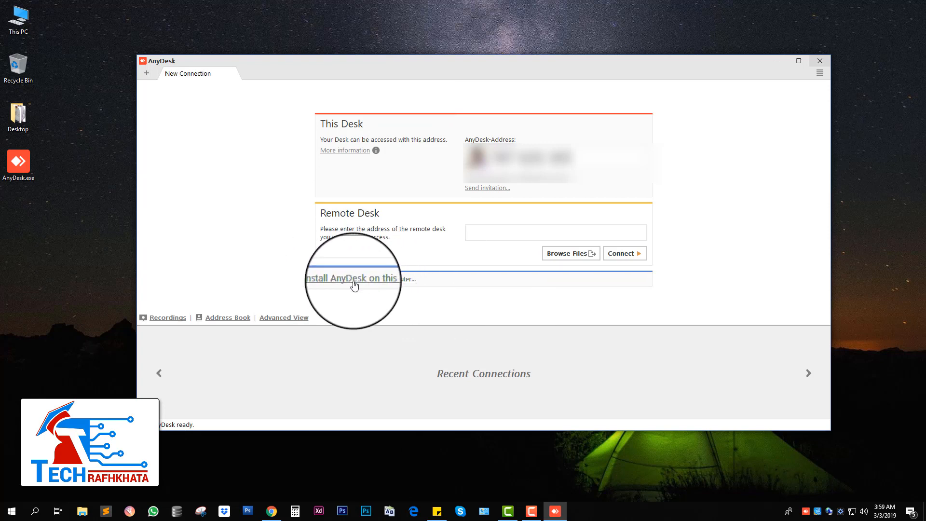
left_click(384, 282)
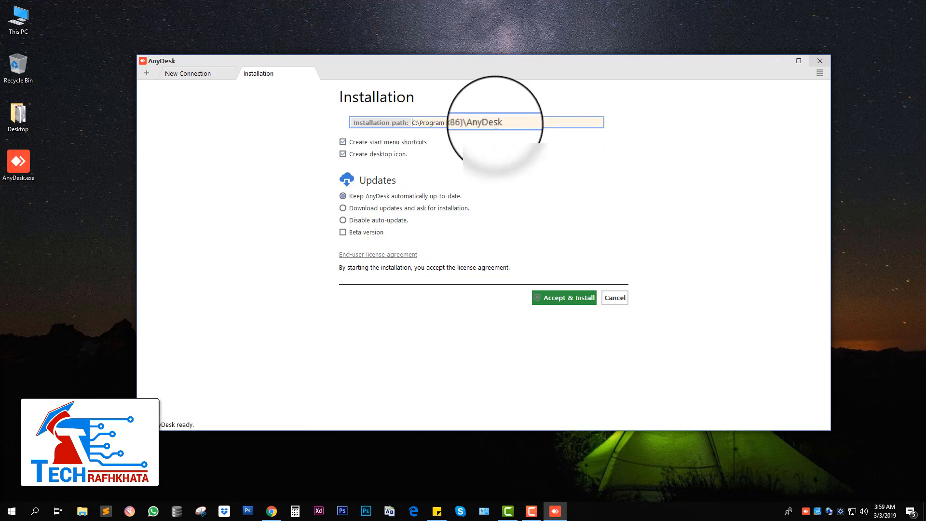
left_click(557, 296)
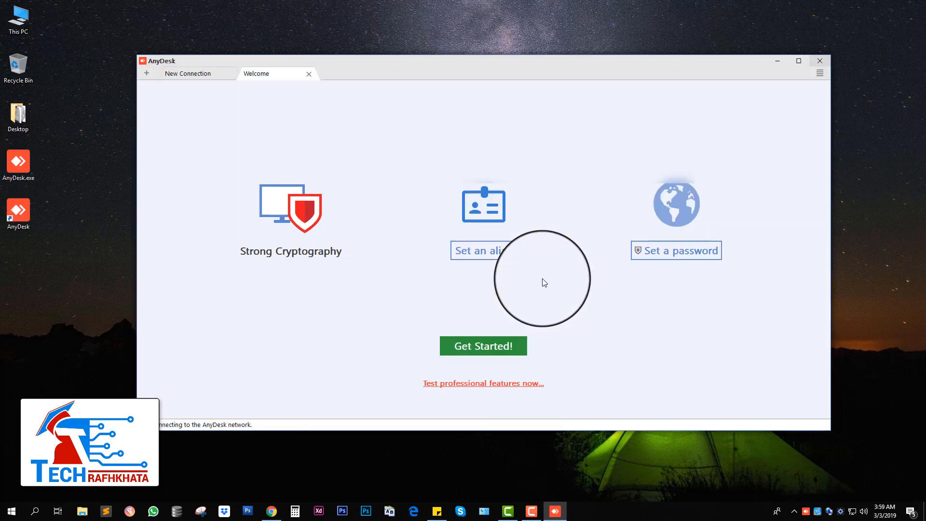
left_click(493, 345)
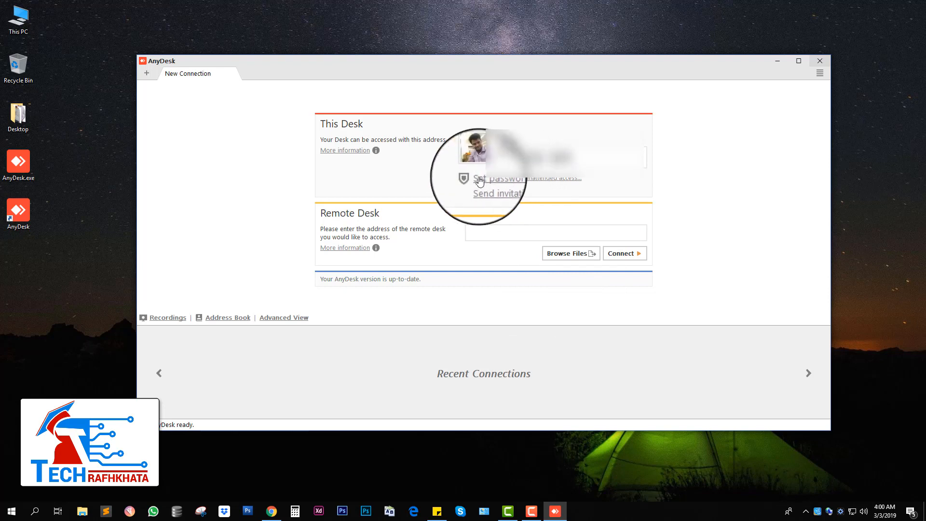
Enable unattended access in the security settings, entering and confirming the access password
left_click(545, 182)
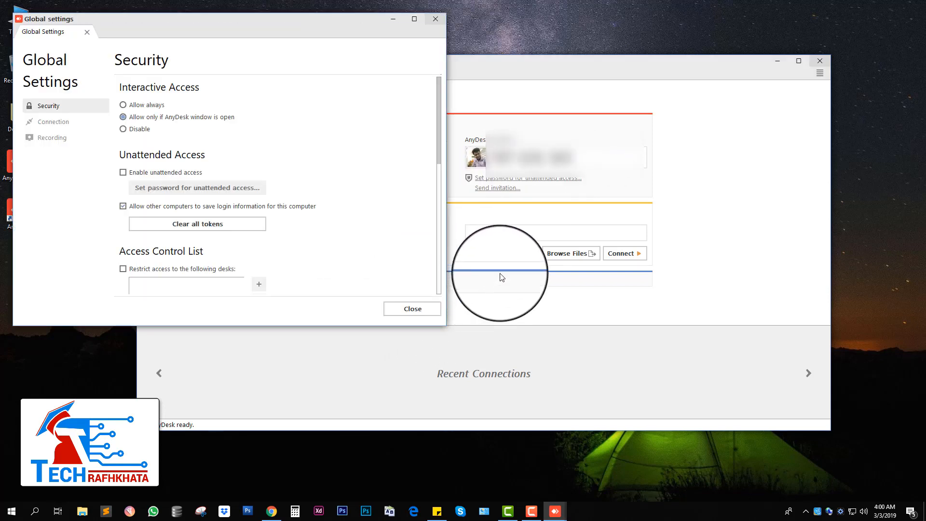
left_click_drag(271, 29, 437, 41)
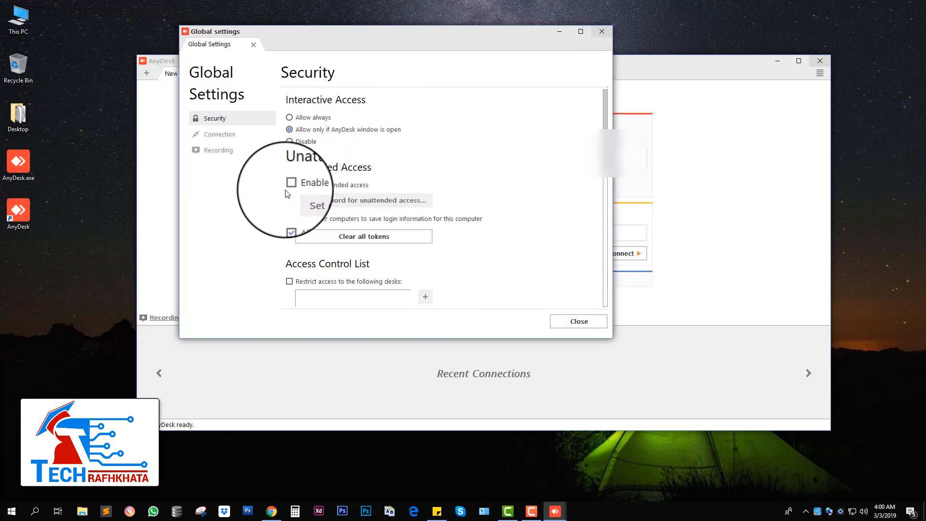
left_click(329, 186)
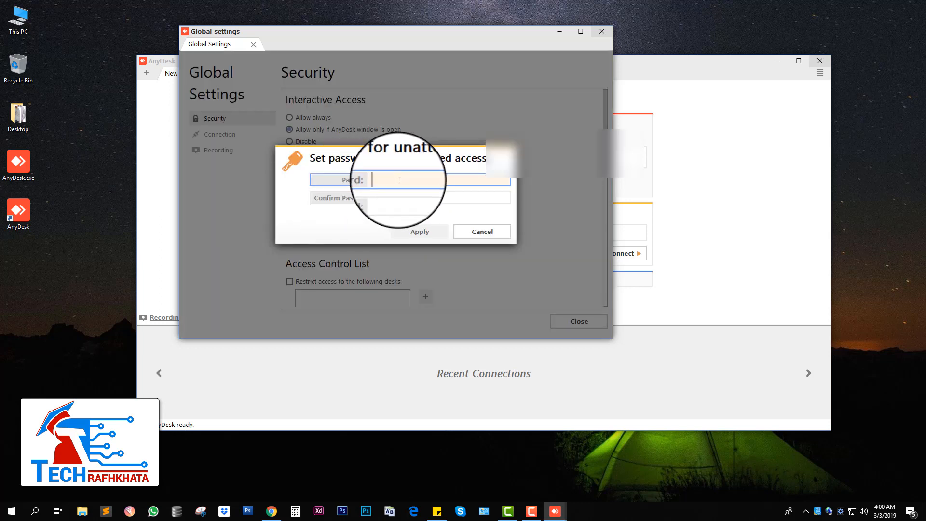
type("1")
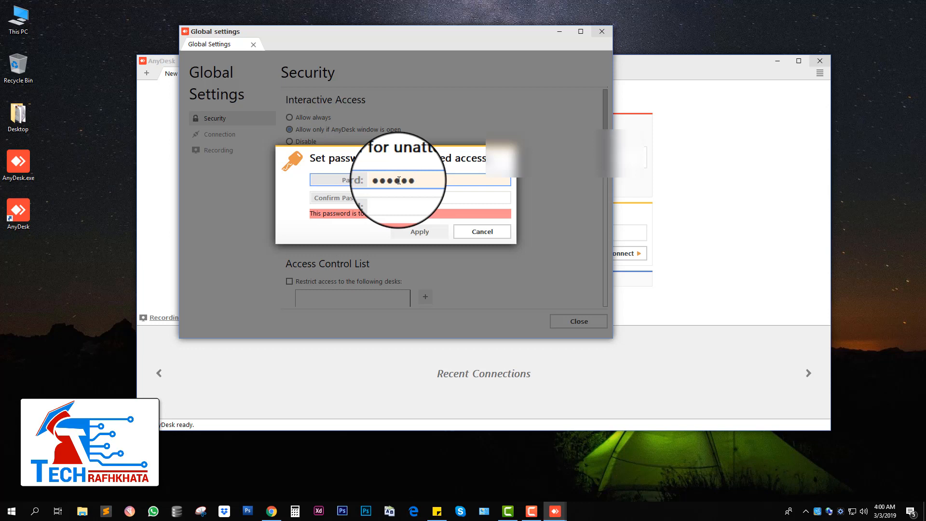
type("•••••••••")
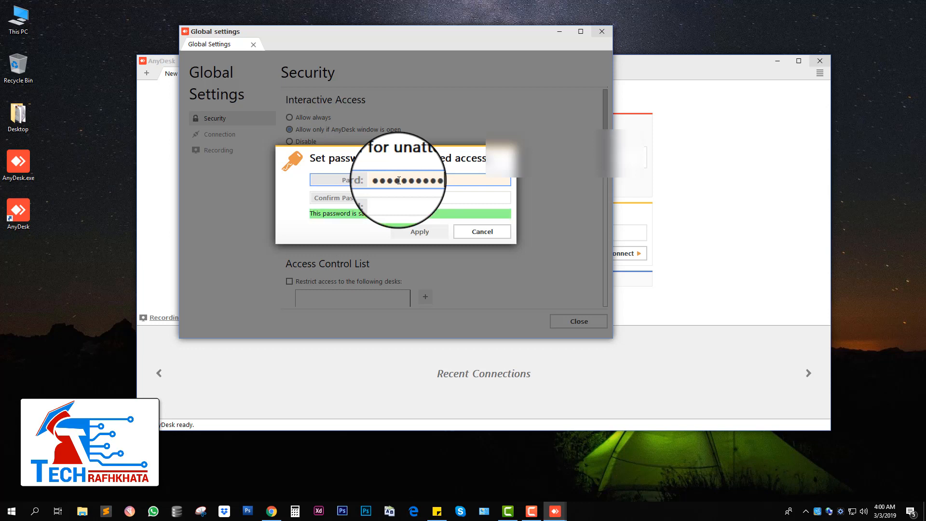
key("Tab")
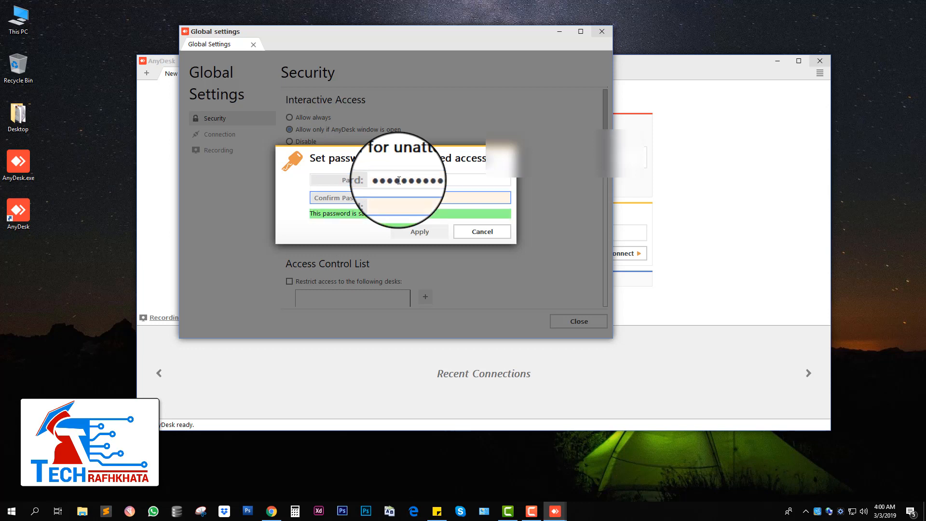
type("••")
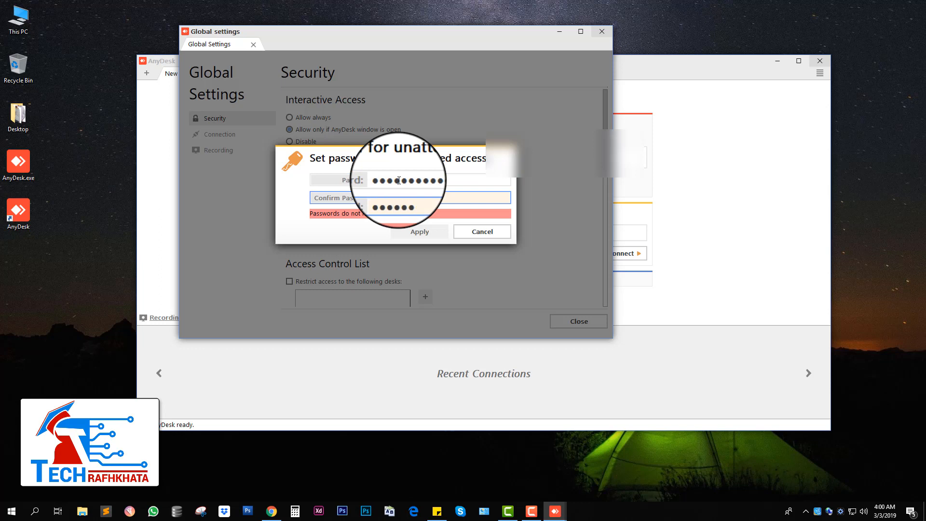
type("•")
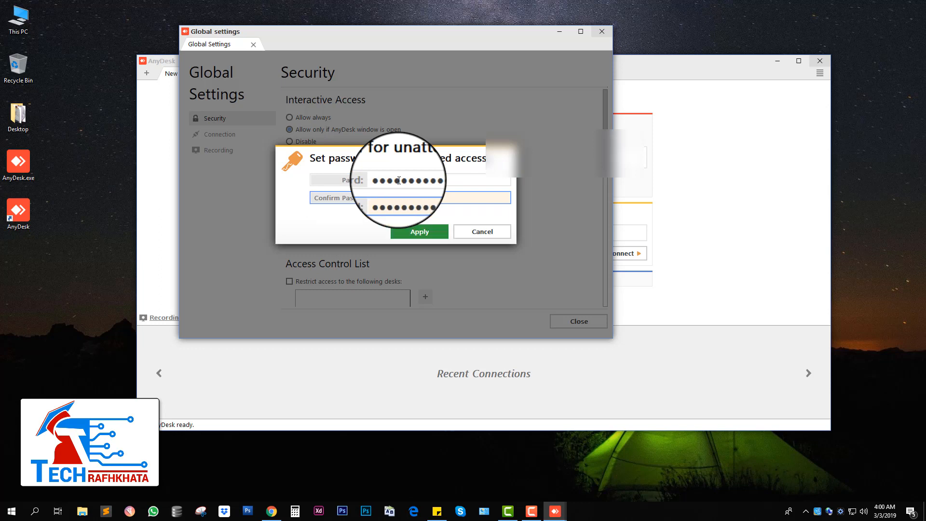
left_click(414, 233)
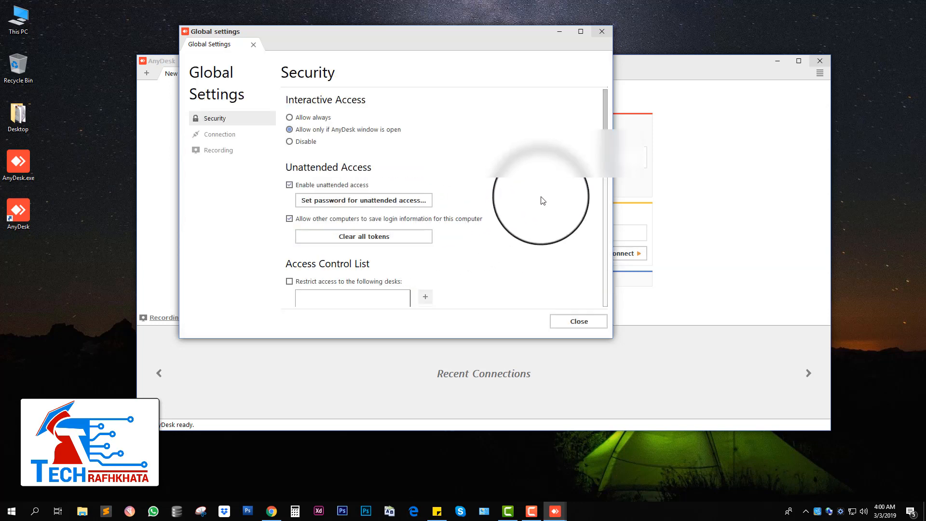
left_click(580, 320)
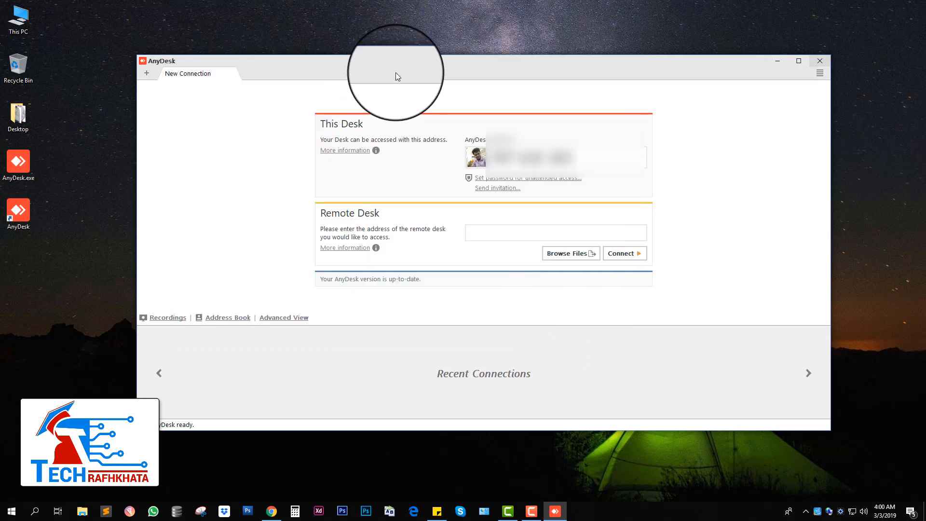
left_click_drag(395, 76, 392, 87)
right_click(89, 270)
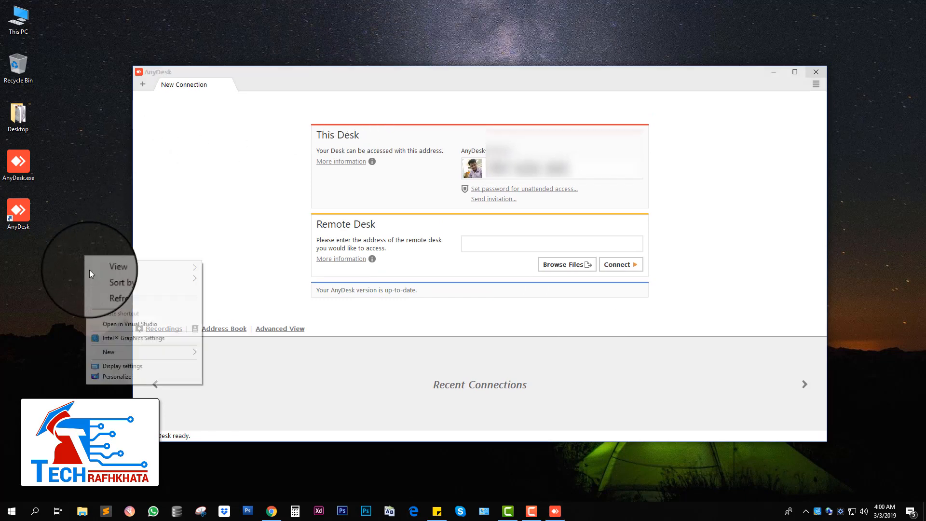
left_click(104, 292)
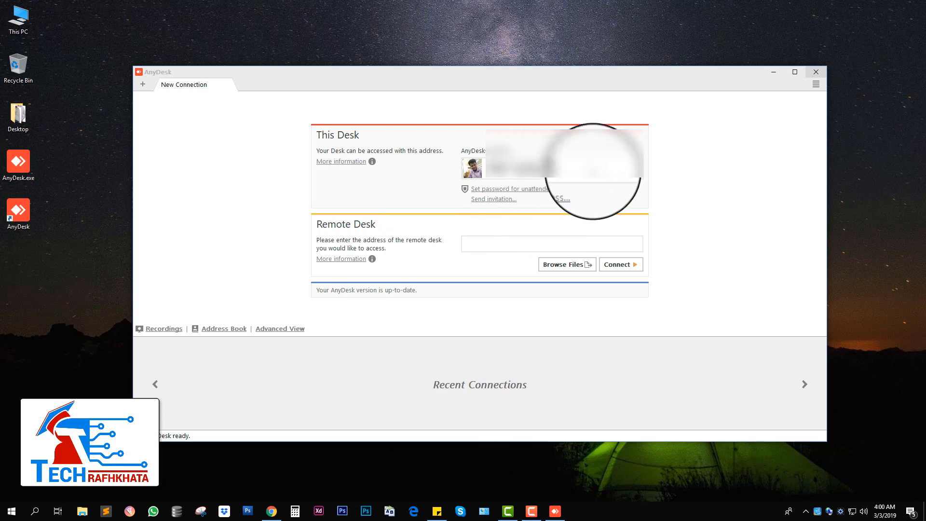
Examine this computer's own AnyDesk address by highlighting it under This Desk
left_click_drag(594, 171, 473, 171)
left_click(554, 169)
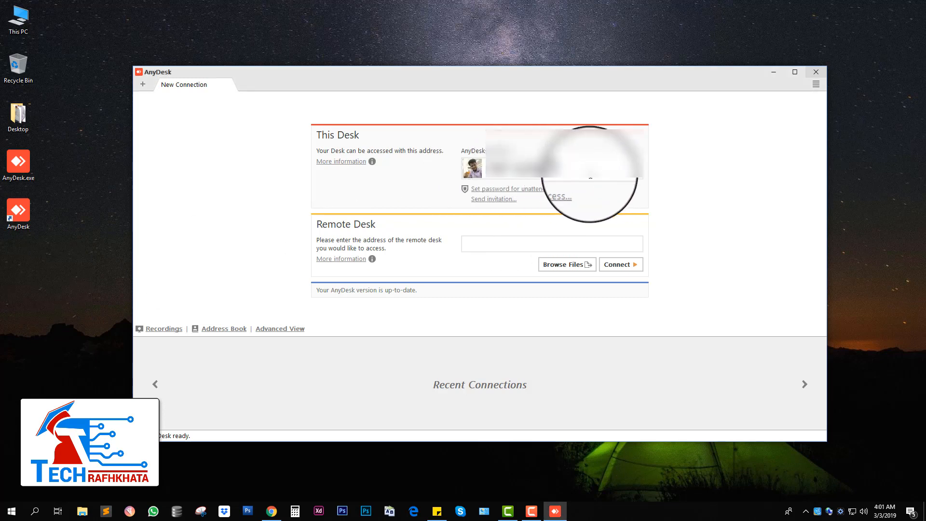
left_click_drag(582, 169, 476, 168)
left_click_drag(597, 168, 485, 166)
left_click_drag(600, 163, 471, 165)
left_click(597, 169)
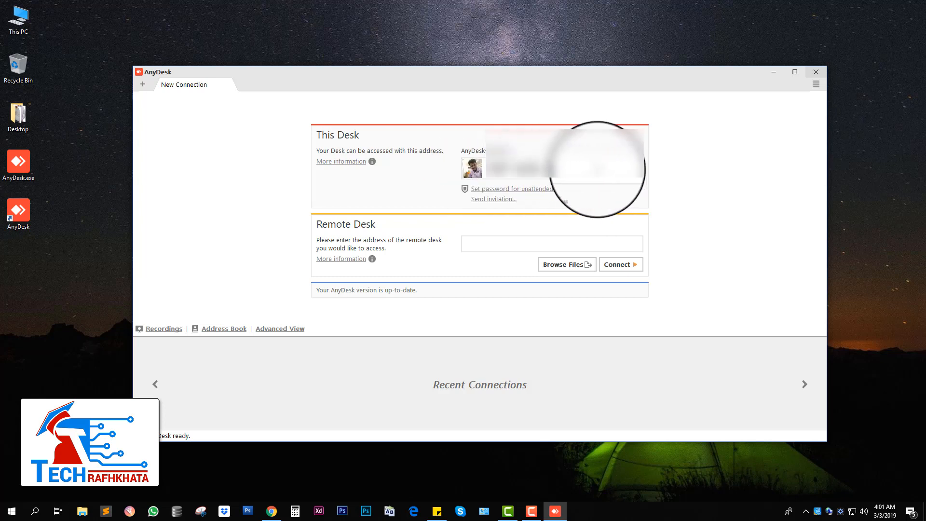
left_click_drag(597, 169, 483, 165)
left_click(561, 166)
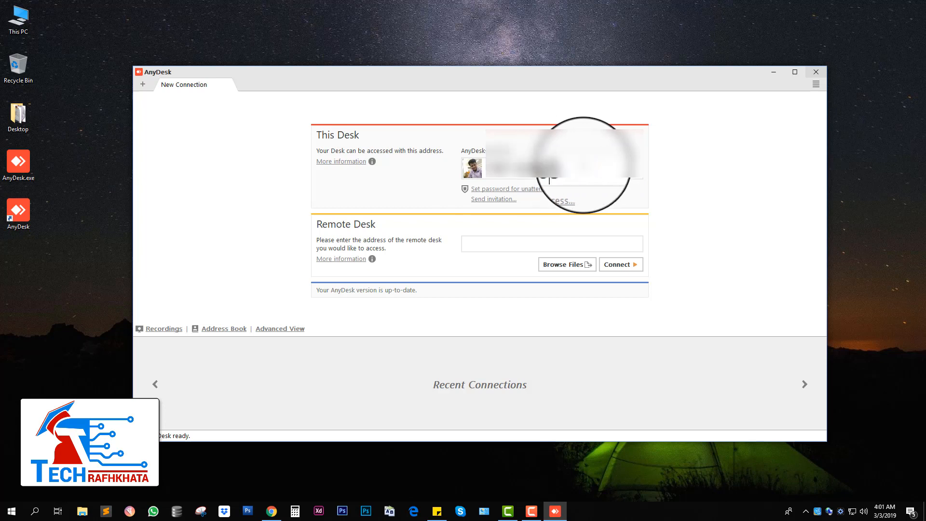
left_click_drag(586, 167, 479, 166)
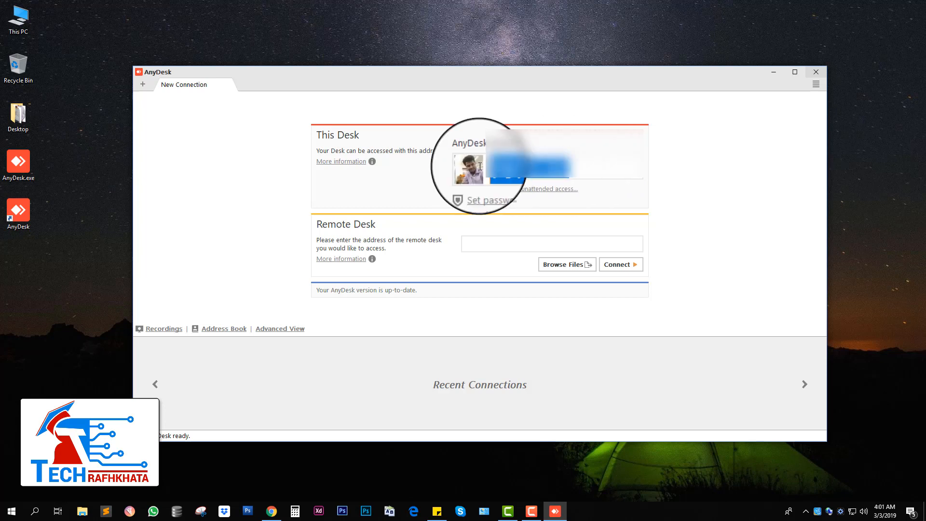
Copy the remote computer's AnyDesk address from the open text note into the Remote Desk address and connect
left_click(488, 243)
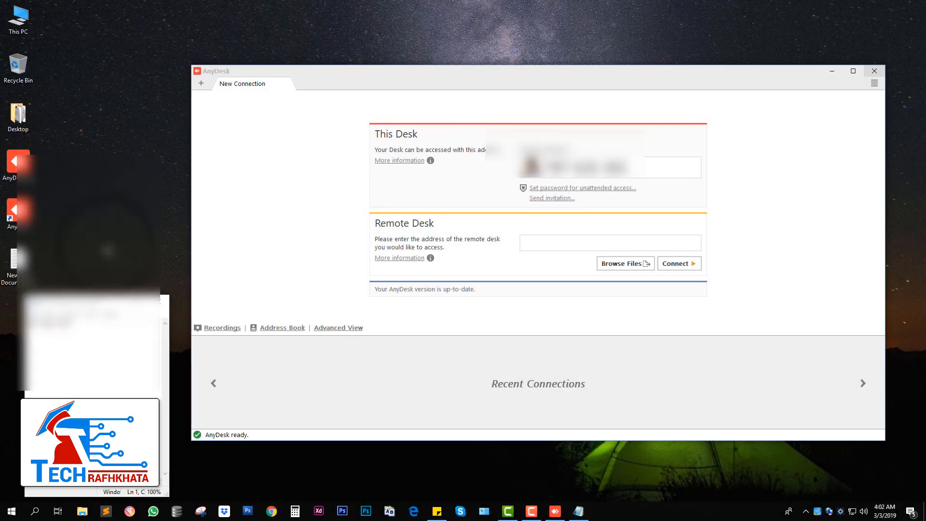
left_click_drag(74, 324, 1, 315)
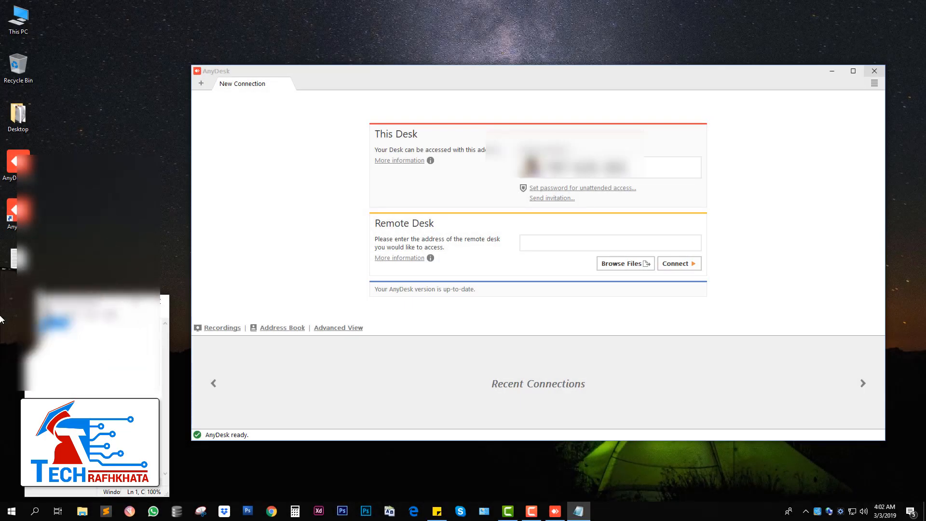
left_click(541, 244)
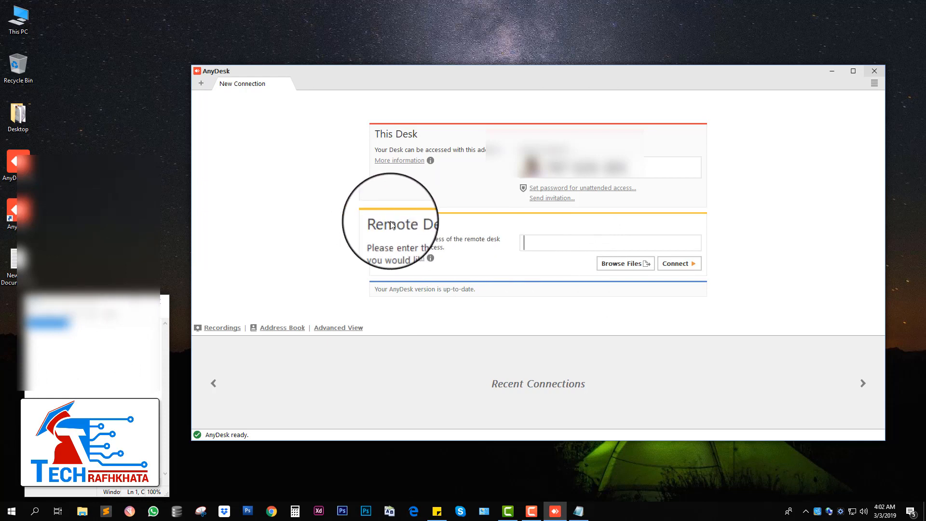
key("ctrl+v")
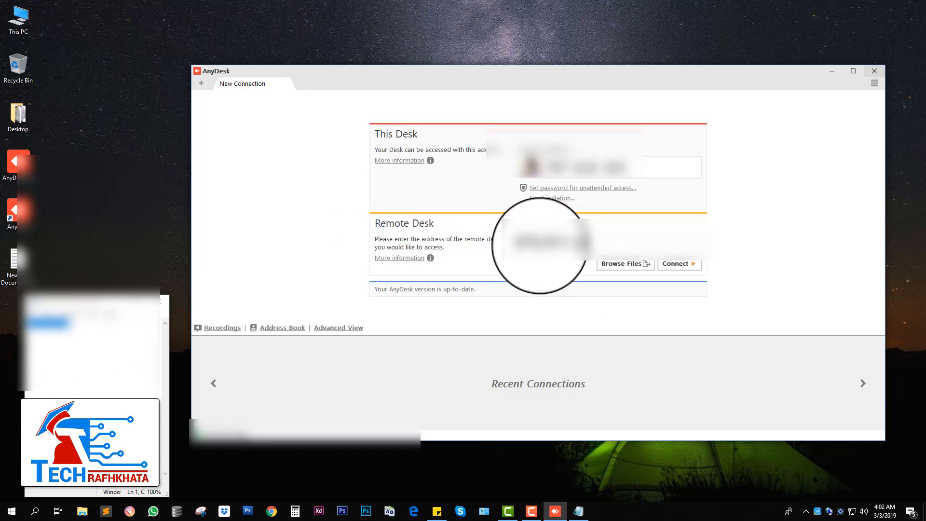
left_click(678, 265)
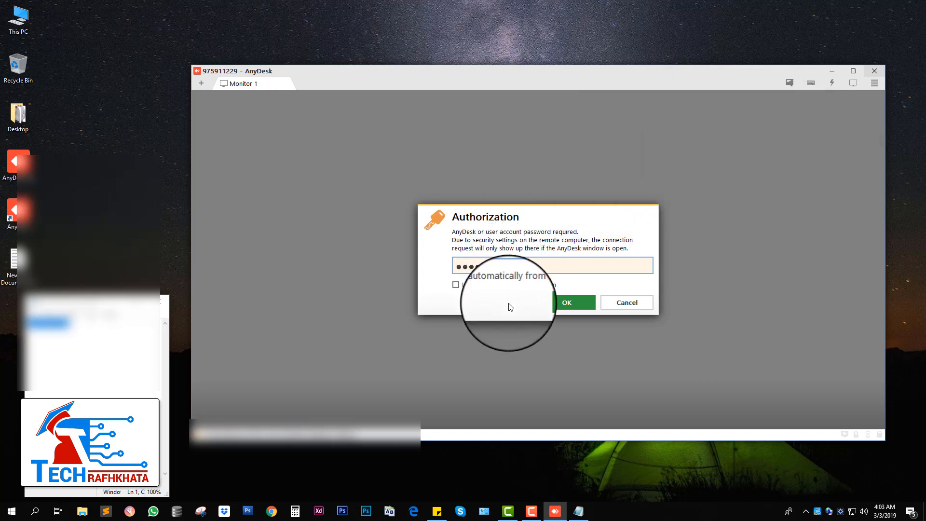
Authorize the remote connection with automatic login from now on, and minimize the remote session window
left_click(483, 287)
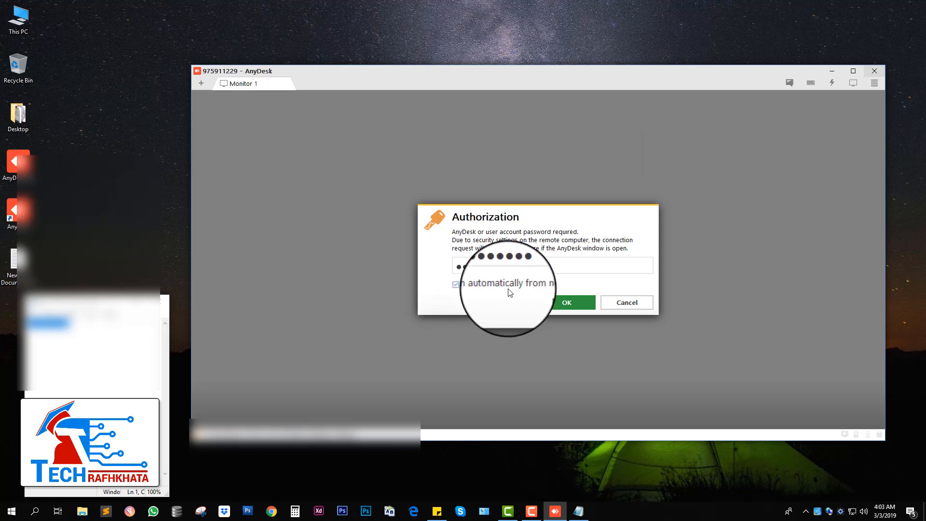
left_click(566, 302)
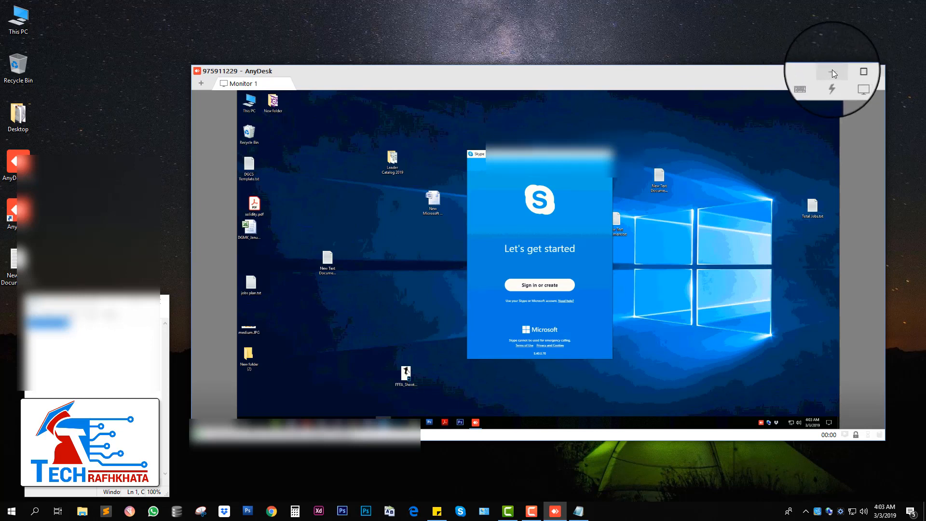
left_click(832, 72)
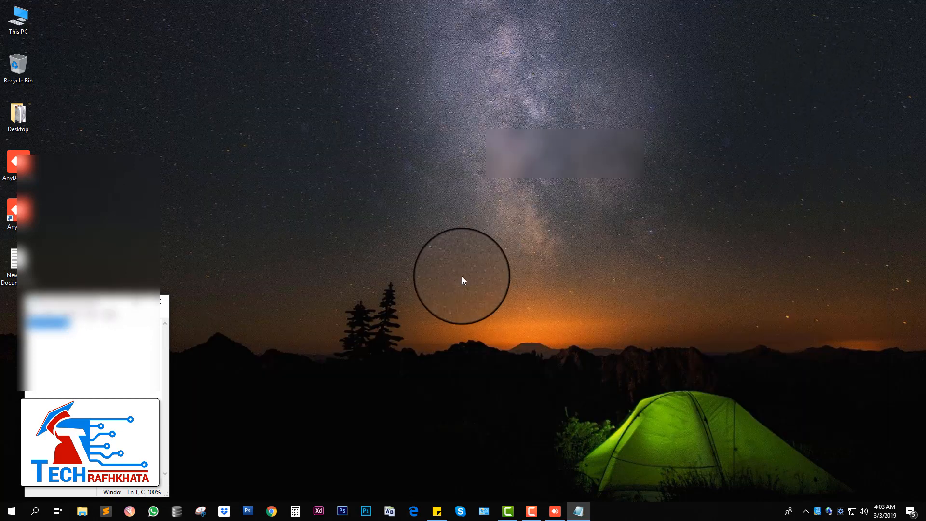